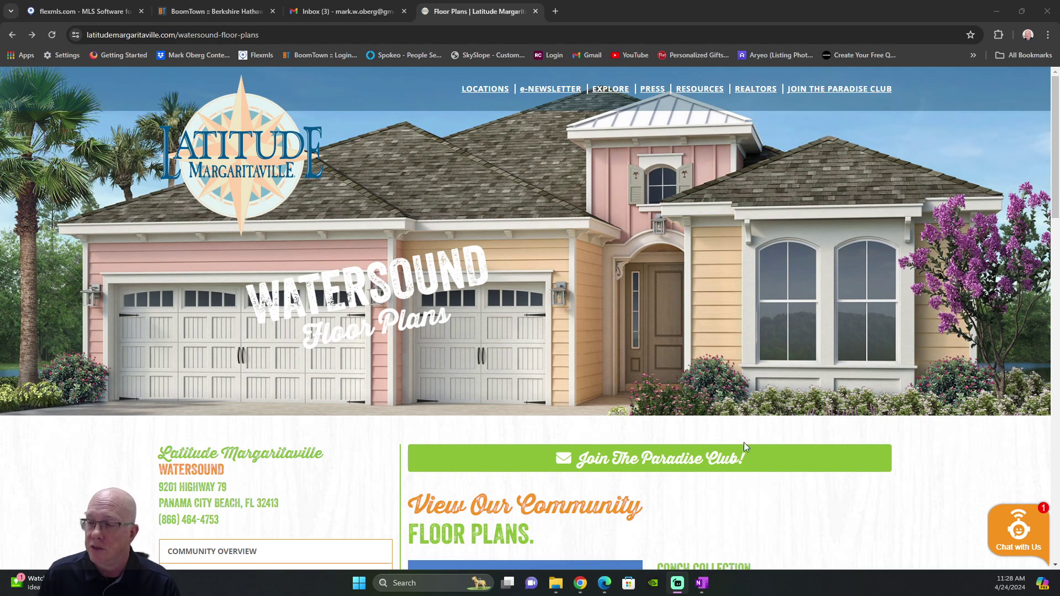
{"action": "scroll", "coordinate": [747, 436], "scroll_direction": "down", "scroll_amount": 2}
{"action": "scroll", "coordinate": [745, 439], "scroll_direction": "down", "scroll_amount": 2}
{"action": "scroll", "coordinate": [744, 441], "scroll_direction": "down", "scroll_amount": 5}
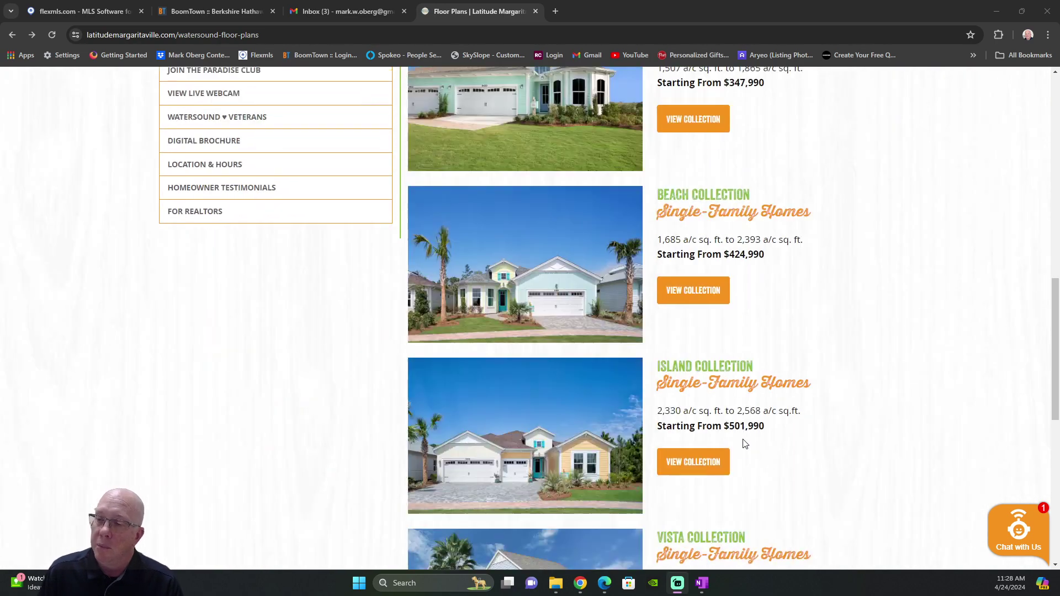
{"action": "scroll", "coordinate": [743, 444], "scroll_direction": "down", "scroll_amount": 2}
{"action": "scroll", "coordinate": [741, 444], "scroll_direction": "down", "scroll_amount": 2}
{"action": "scroll", "coordinate": [736, 444], "scroll_direction": "up", "scroll_amount": 1}
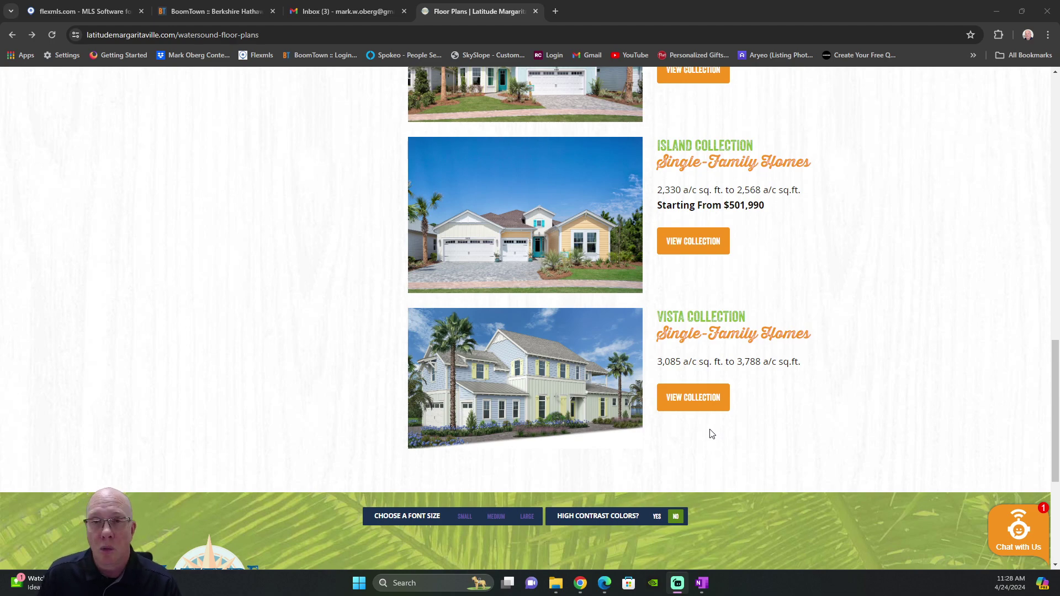
Step: Open the Vista Collection detail page describing three two-story plans from 3,085 to 3,788 sq. ft
{"action": "left_click", "coordinate": [713, 399]}
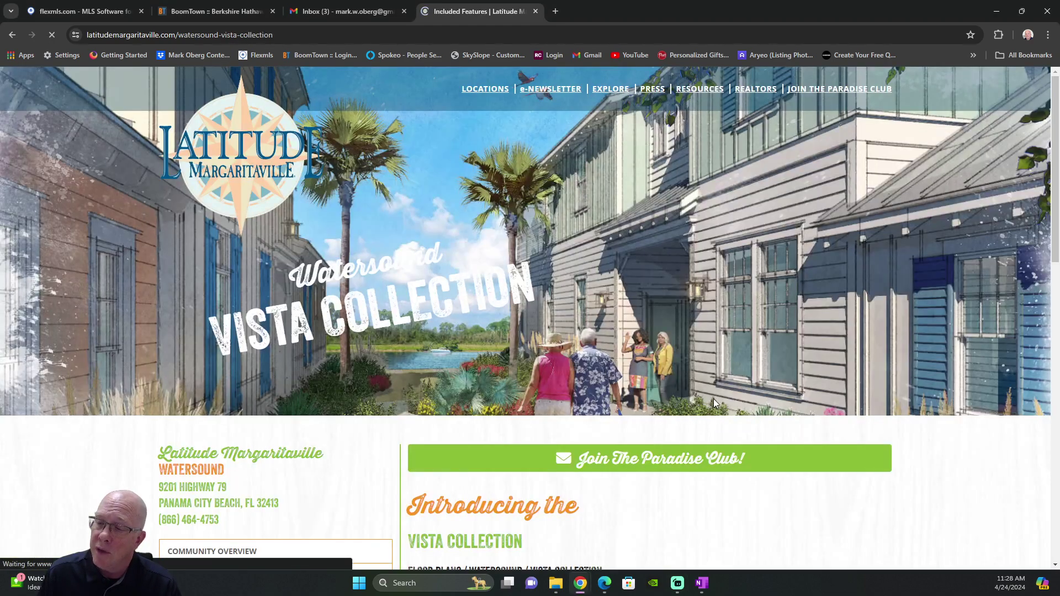
{"action": "scroll", "coordinate": [713, 402], "scroll_direction": "down", "scroll_amount": 3}
{"action": "scroll", "coordinate": [741, 444], "scroll_direction": "down", "scroll_amount": 1}
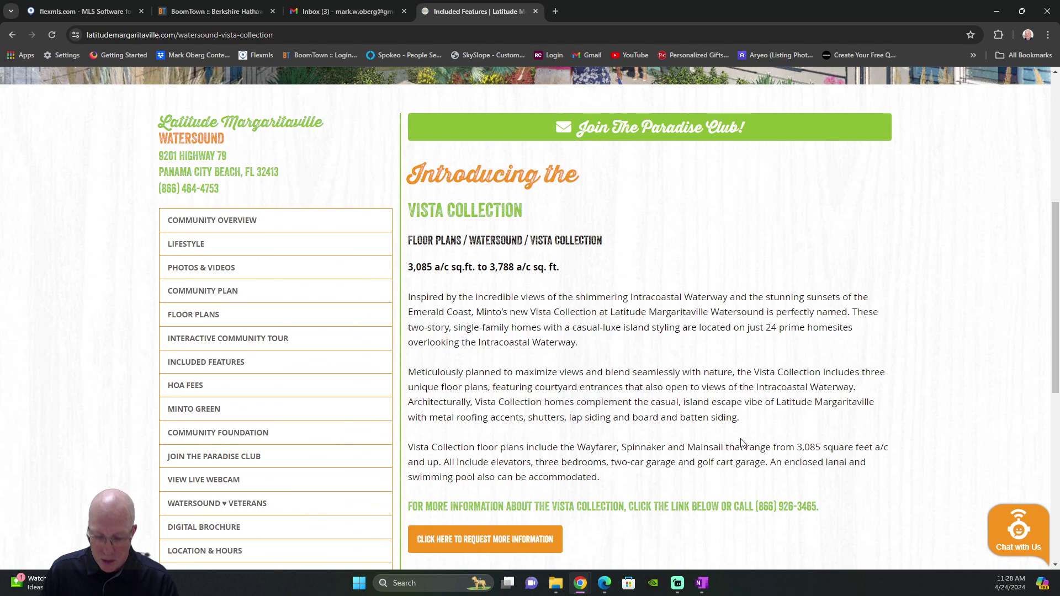